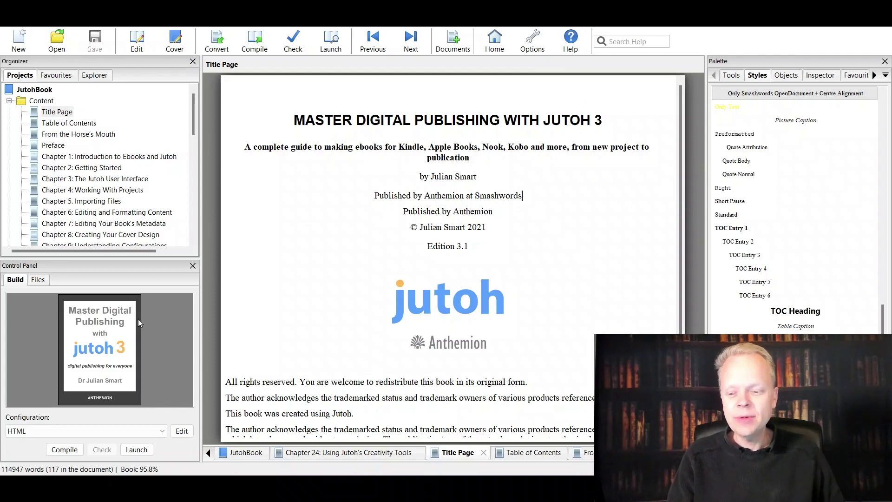
- Open the Table of Contents, From the Horse's Mouth, Preface and Chapters 1–5 in turn, ending on Chapter 3
left_click(97, 339)
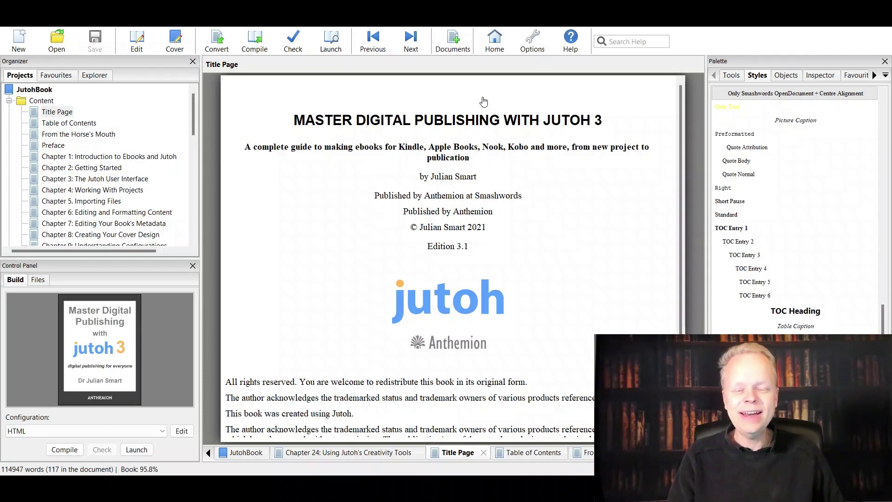
left_click(74, 123)
left_click(65, 135)
left_click(63, 145)
left_click(62, 157)
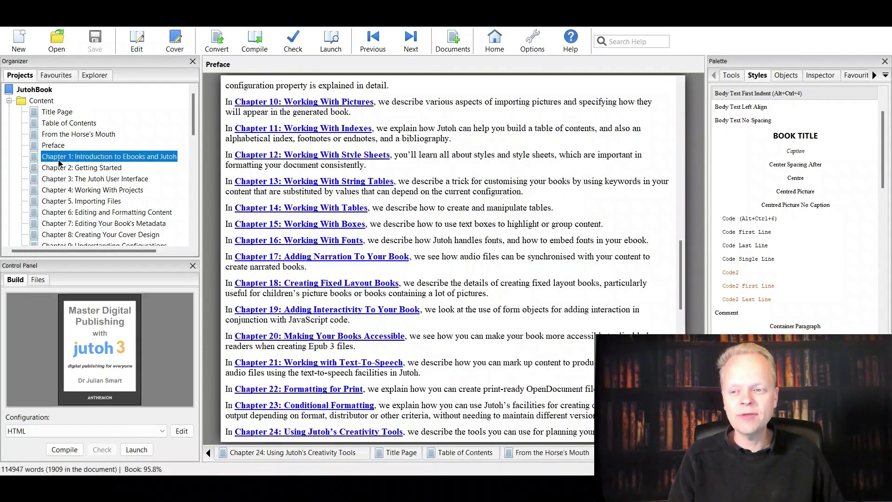
left_click(64, 168)
left_click(66, 179)
left_click(69, 190)
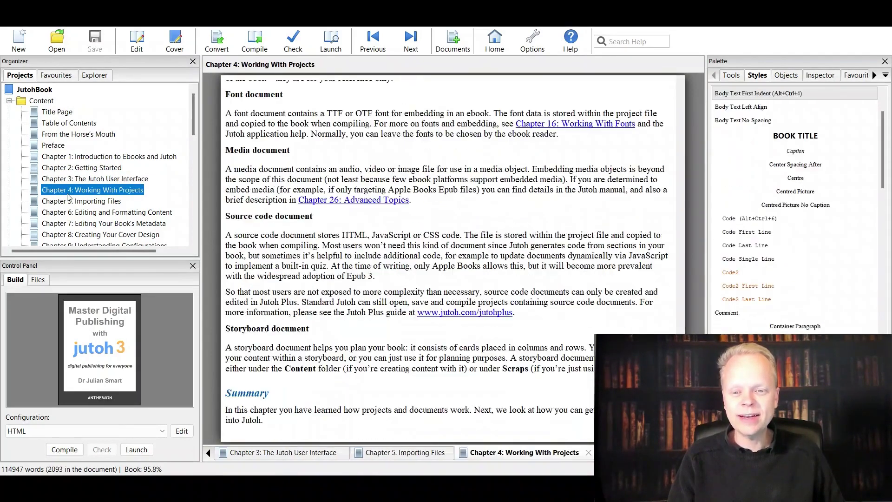
left_click(70, 202)
left_click(73, 180)
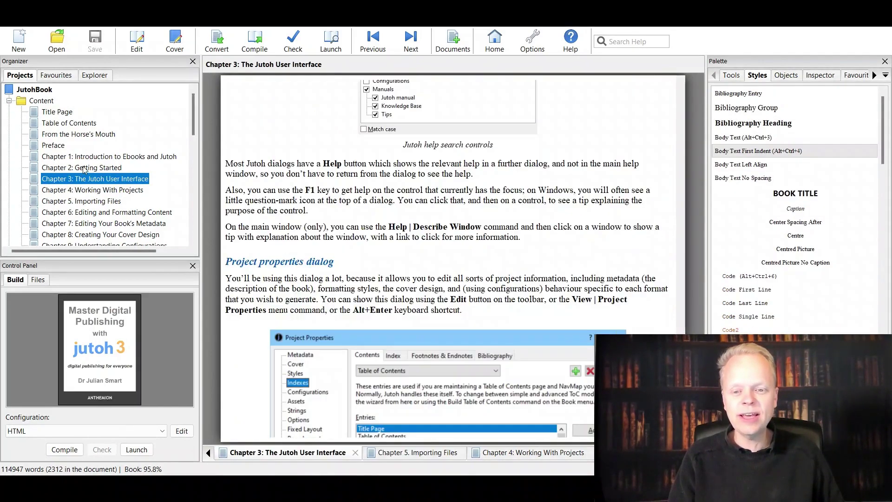
- Scroll up through Chapter 3 from the Project Properties screenshot to its help and palette sections
scroll(353, 384, "down", 3)
left_click(443, 287)
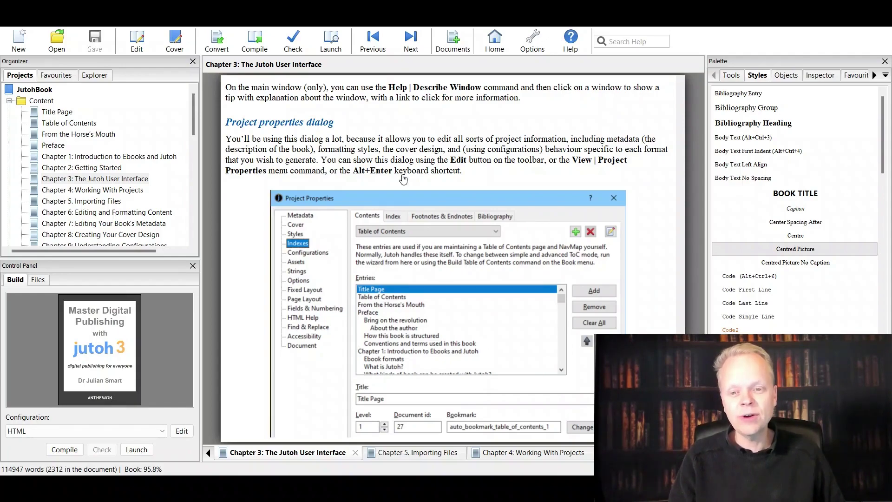
scroll(394, 165, "up", 5)
scroll(419, 205, "up", 9)
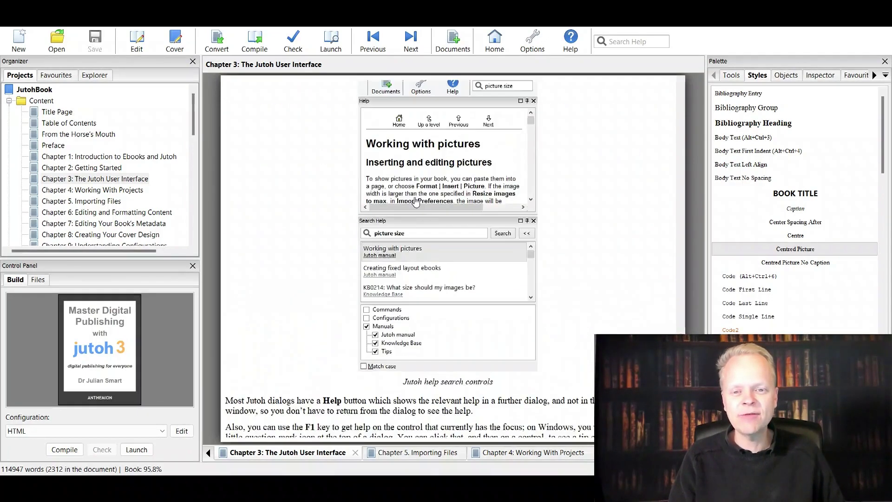
scroll(471, 305, "up", 3)
scroll(471, 305, "up", 5)
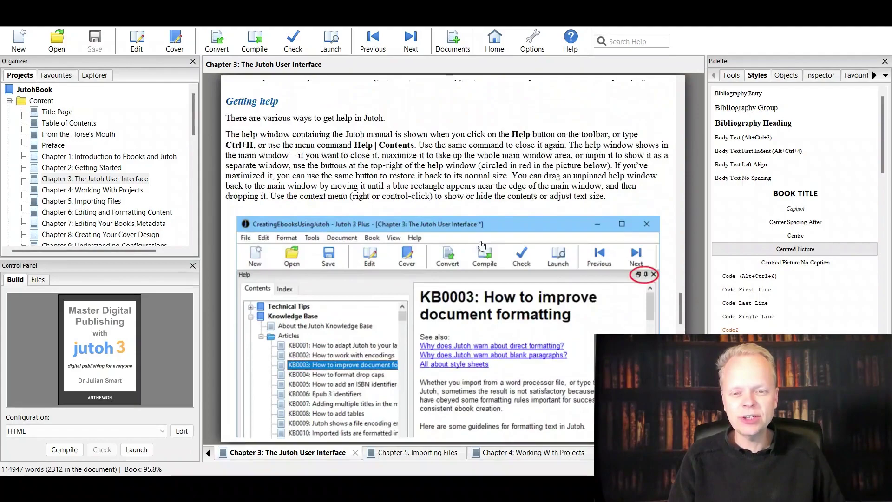
scroll(448, 291, "up", 4)
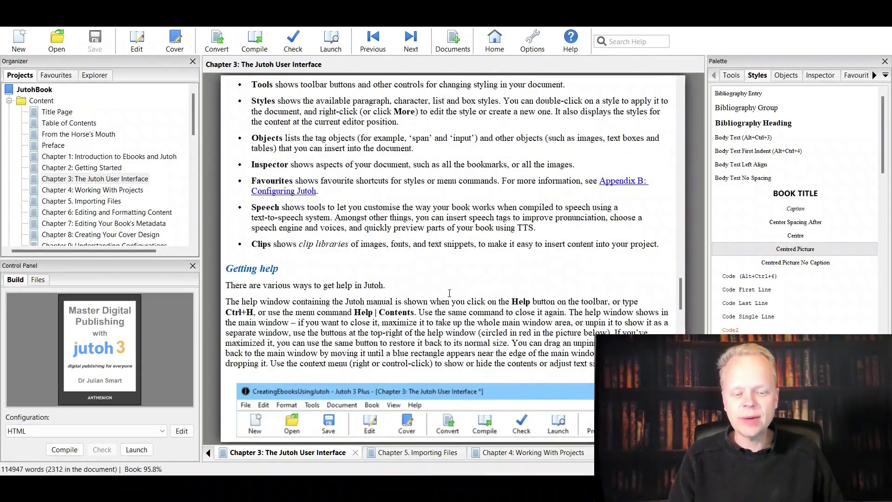
scroll(450, 293, "up", 4)
- Compare the Table of Contents with From the Horse's Mouth and the Title Page, then enter Chapter 1's heading
double_click(69, 123)
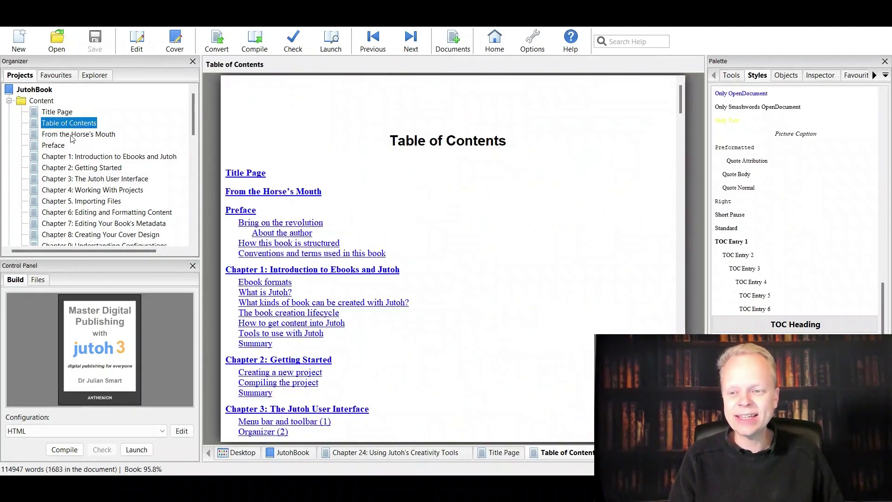
double_click(71, 134)
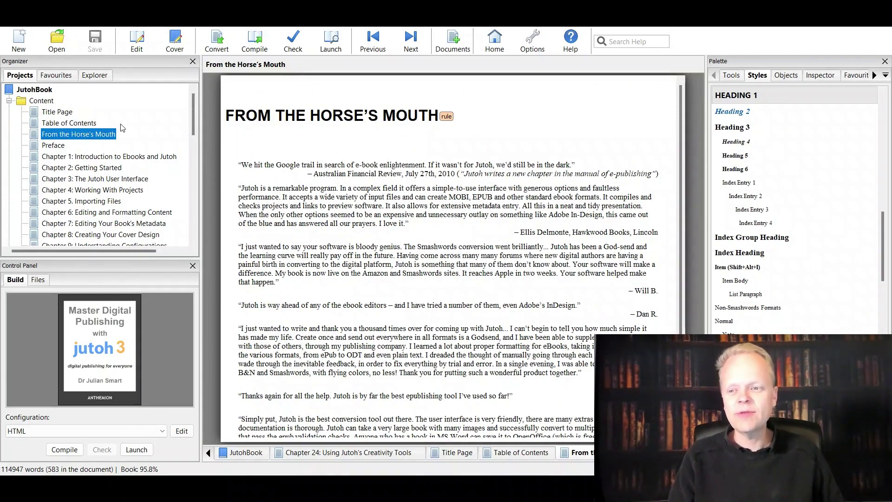
double_click(46, 112)
double_click(55, 124)
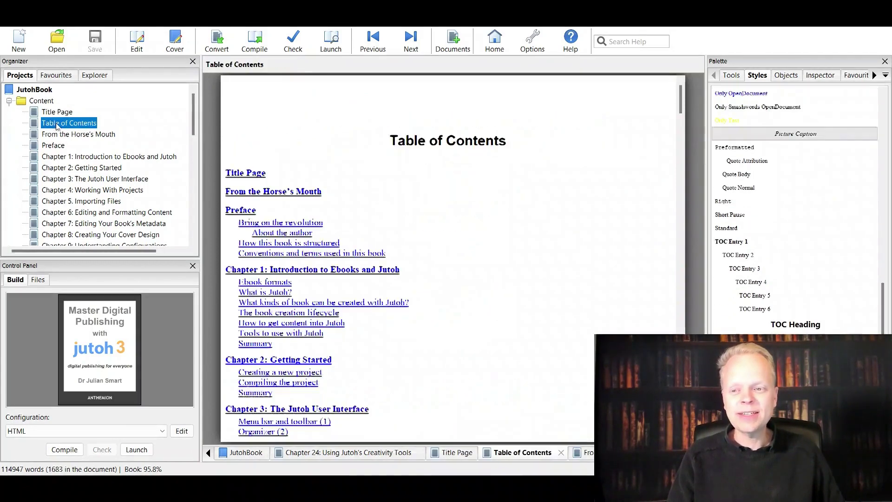
double_click(54, 116)
double_click(55, 123)
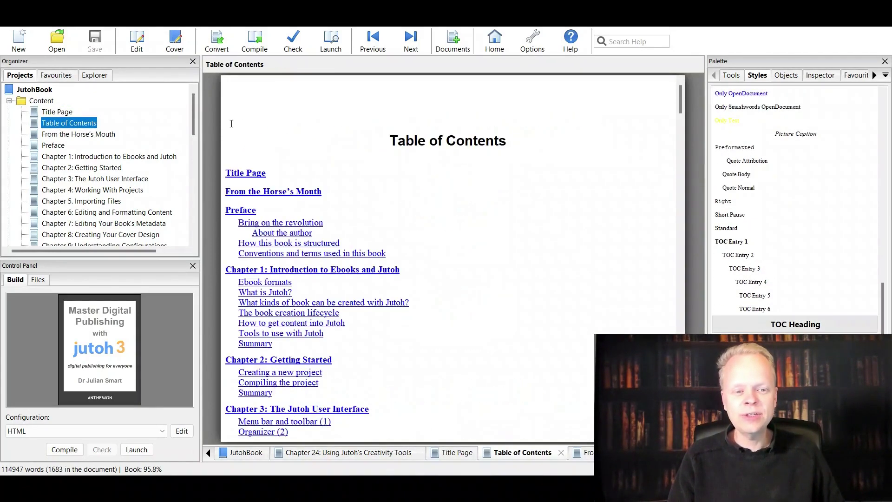
key("Down")
key("Down")
key("Down")
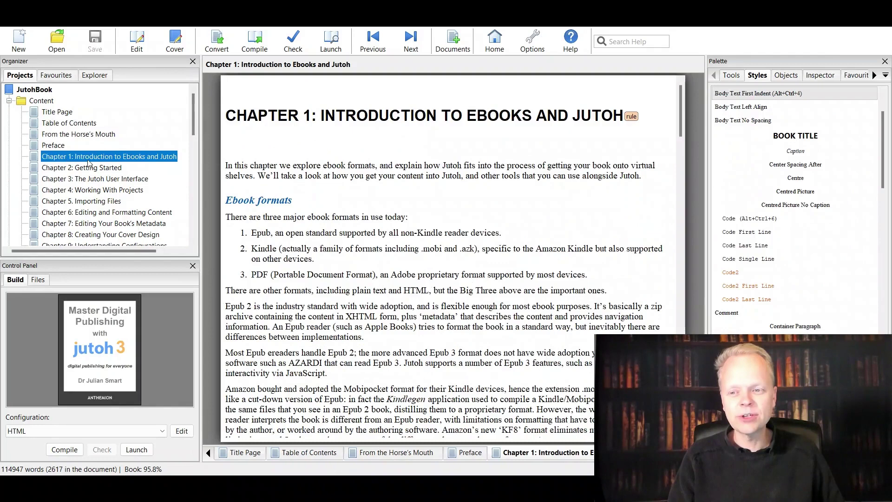
left_click(284, 114)
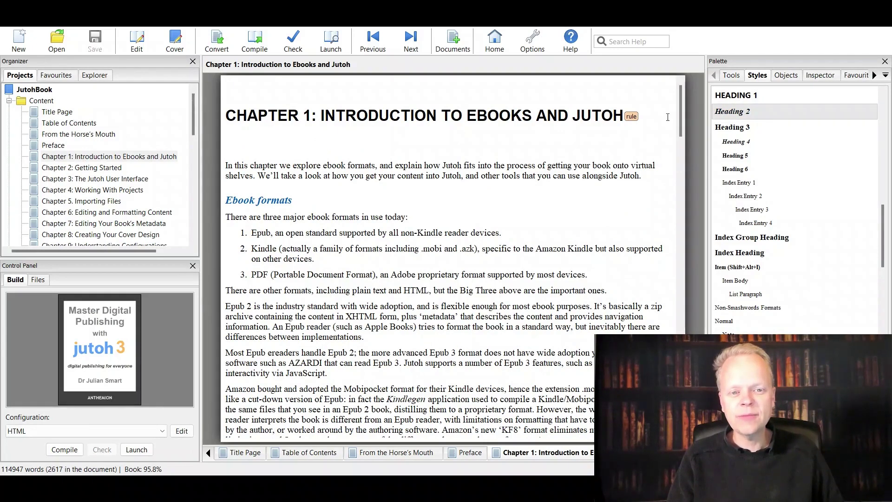
left_click_drag(640, 116, 225, 118)
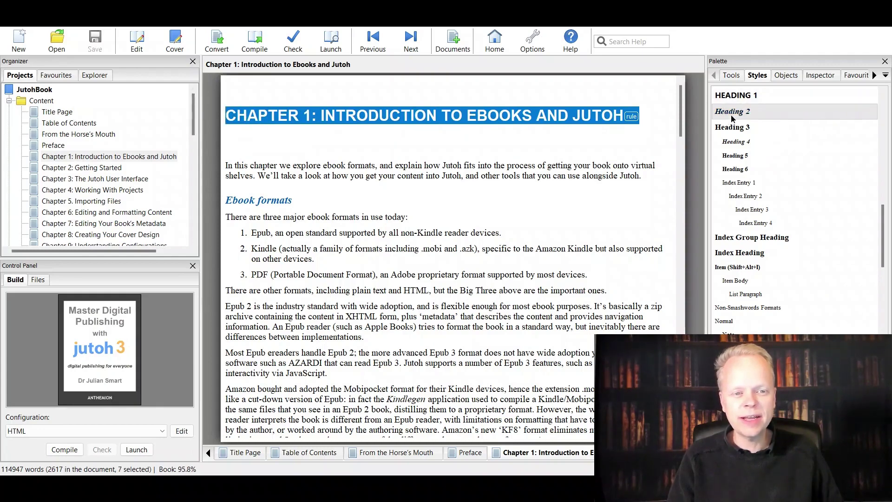
left_click(734, 75)
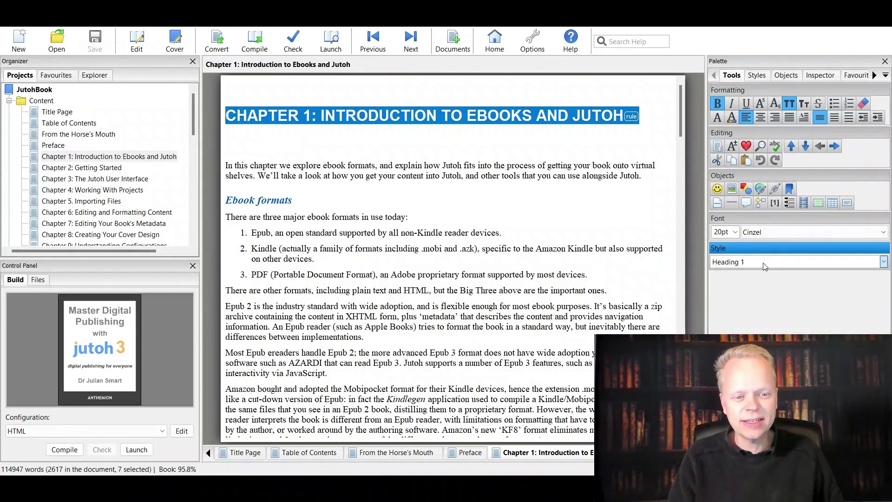
left_click(747, 297)
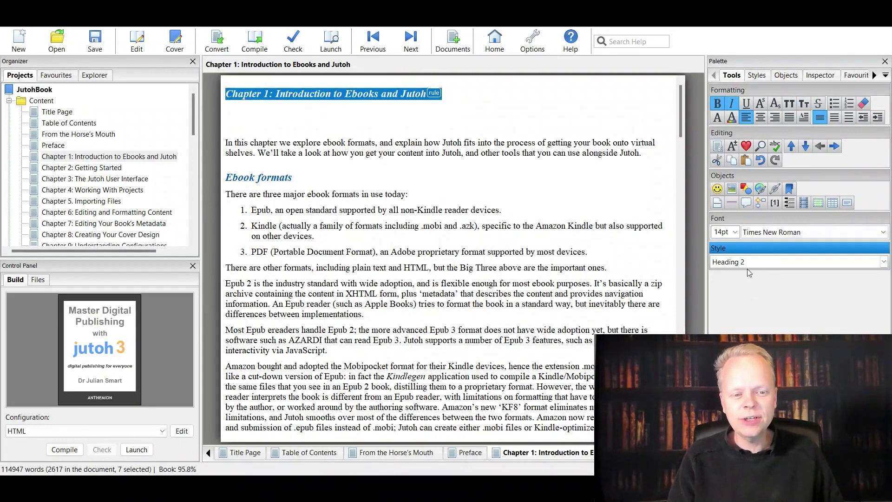
scroll(749, 264, "up", 1)
key("Down")
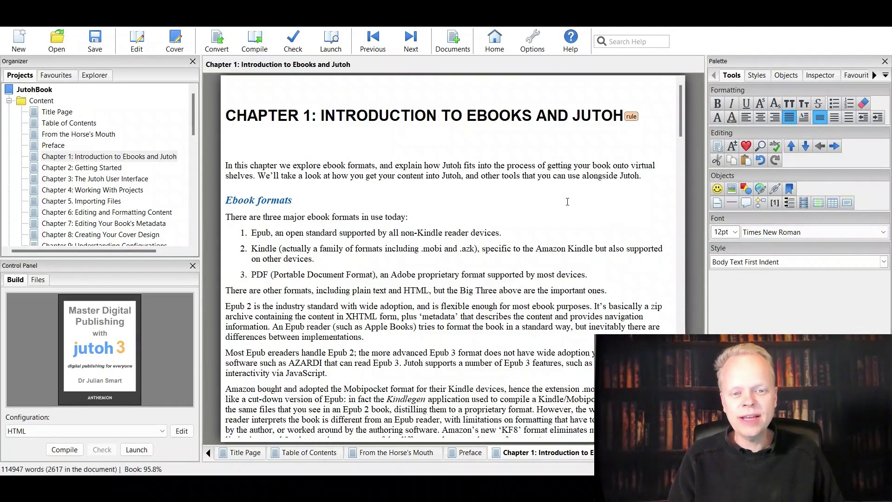
- Find the Heading 1 style in the Styles palette's list of paragraph styles
left_click(757, 75)
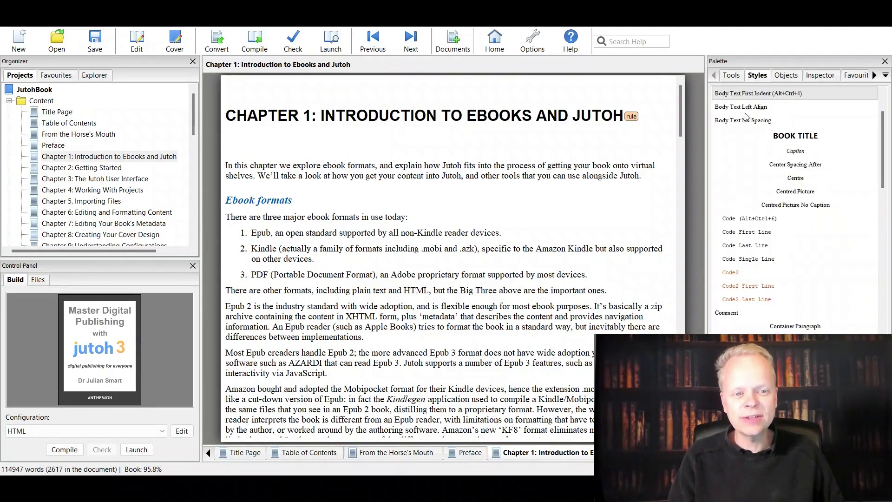
scroll(806, 167, "down", 5)
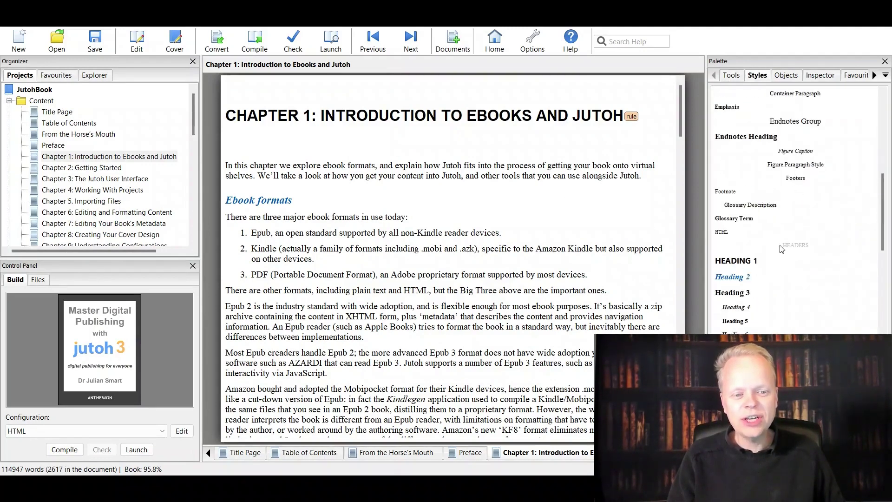
left_click(740, 266)
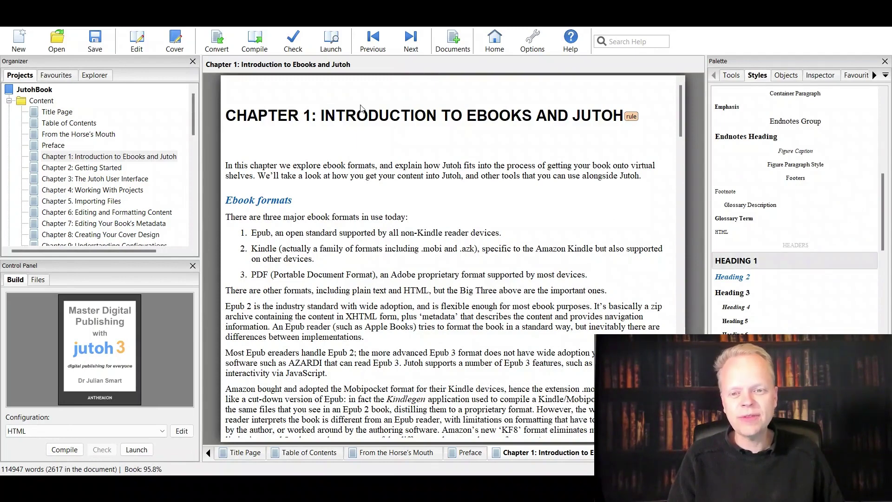
- Open Chapter 5. Importing Files at its top and put the caret in its HEADING 1 heading
left_click(98, 169)
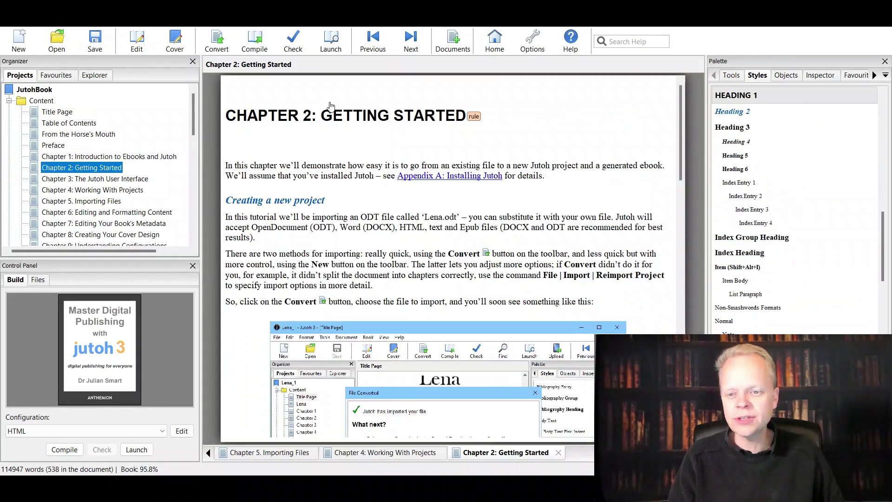
left_click(93, 179)
left_click(93, 190)
left_click(93, 201)
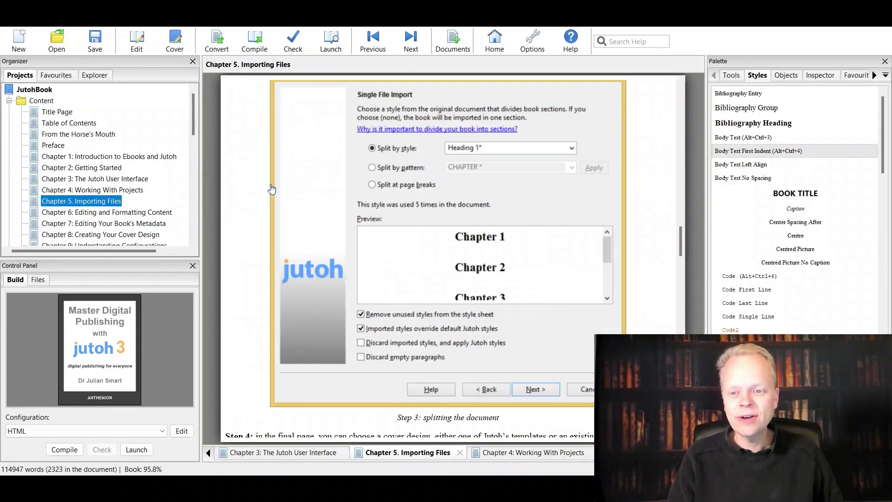
scroll(423, 181, "up", 15)
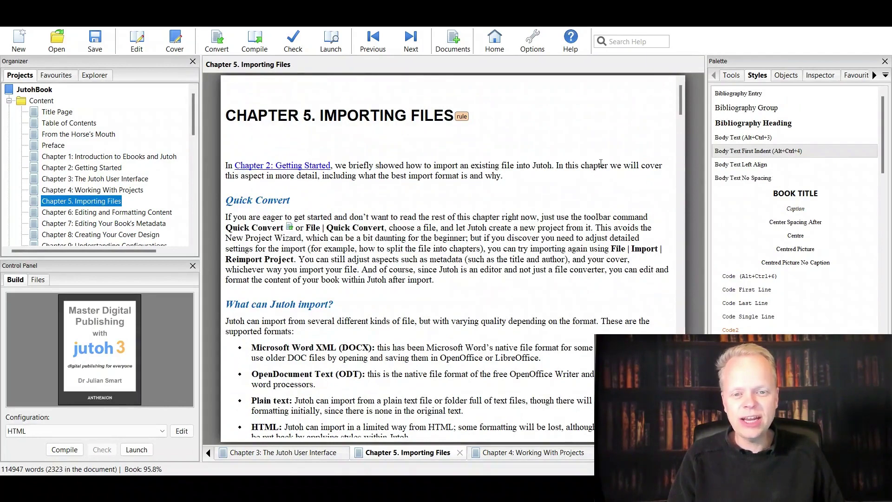
key("Up")
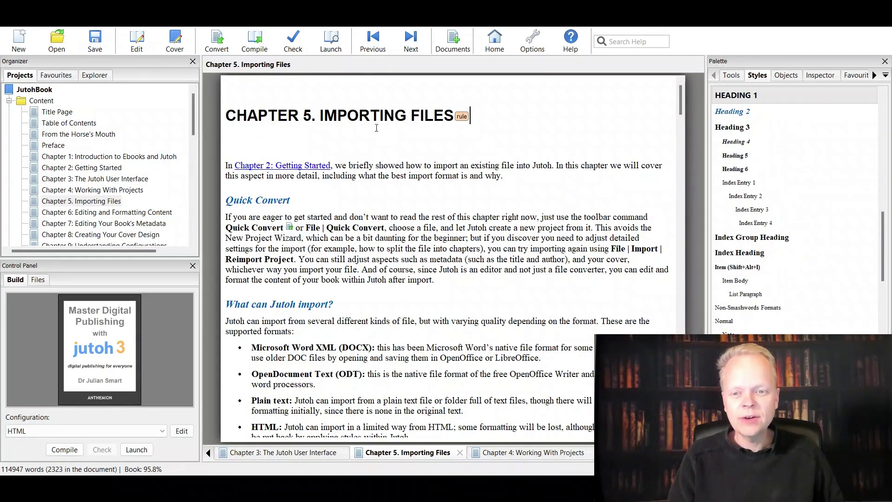
left_click(226, 117)
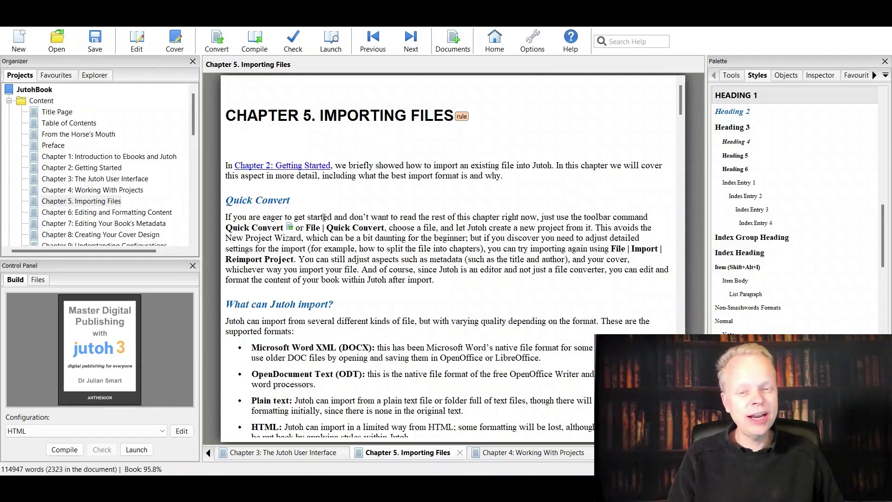
left_click(316, 145)
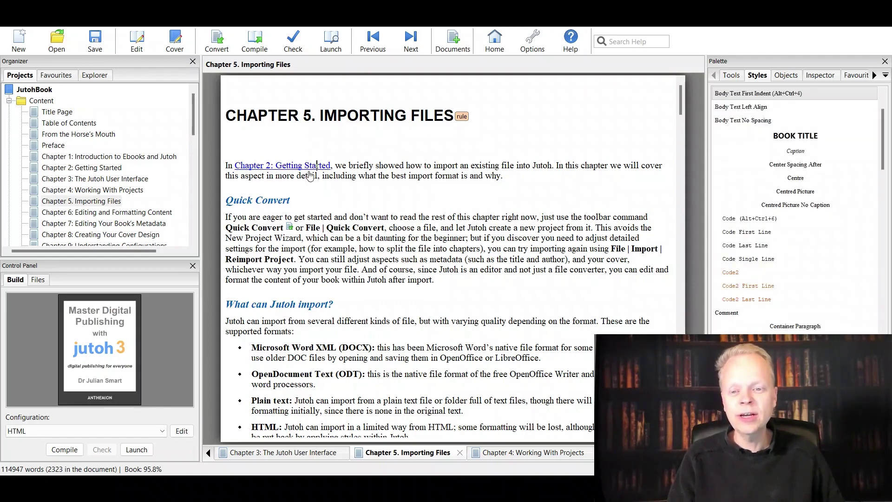
left_click(385, 176)
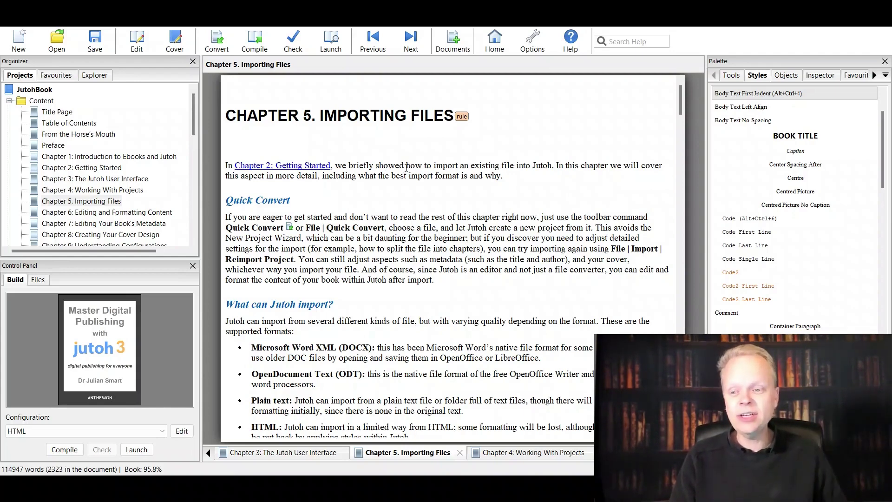
- Open the Table of Contents and check its entries' TOC Entry 1 and TOC Entry 2 styles
left_click(69, 123)
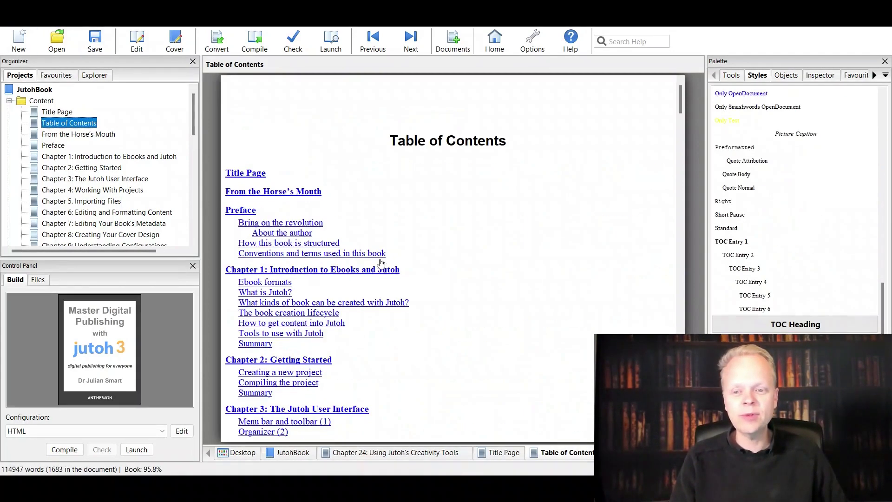
left_click(356, 191)
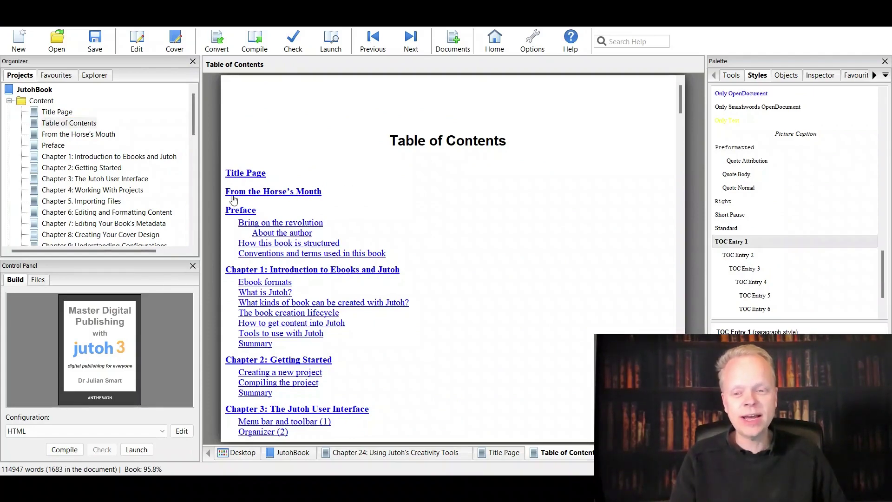
left_click(355, 223)
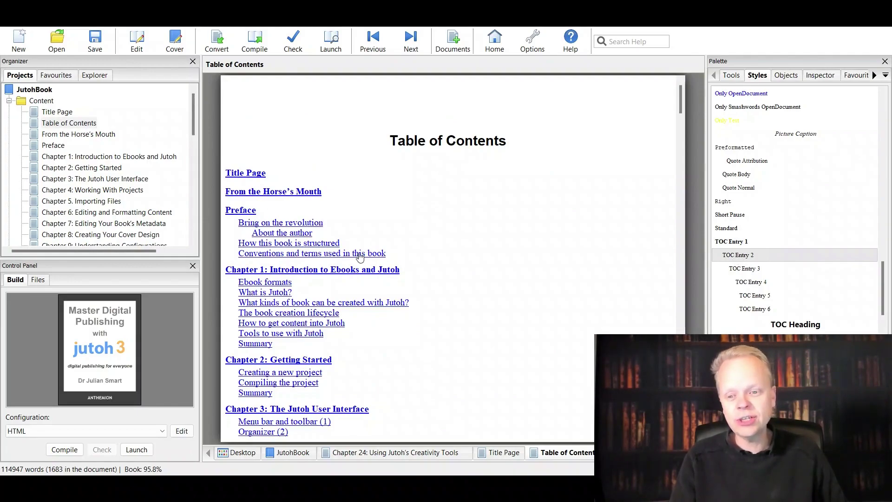
scroll(375, 234, "down", 15)
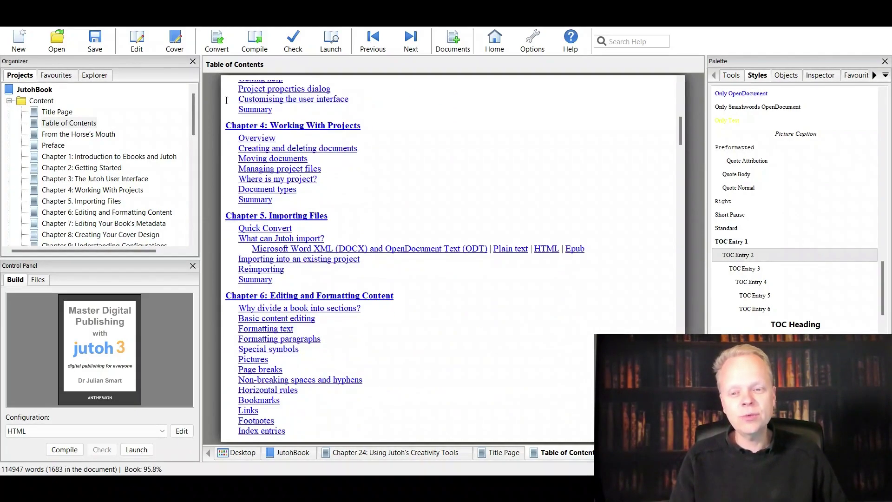
scroll(257, 158, "down", 10)
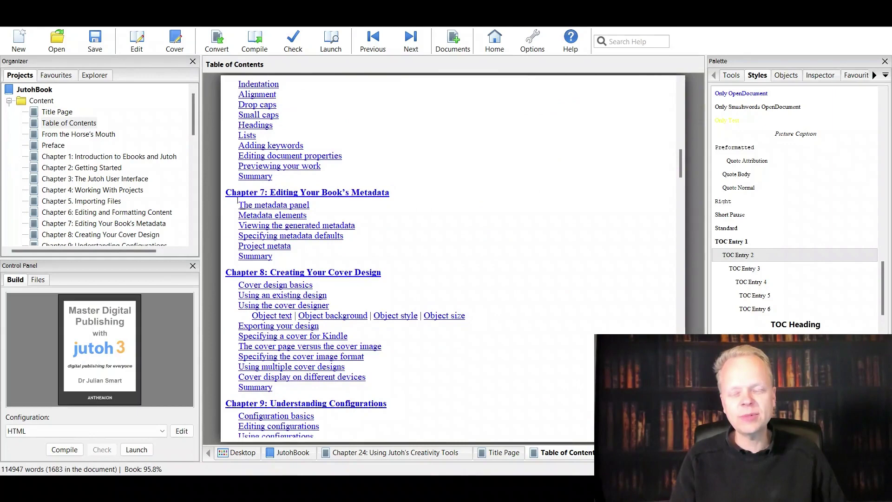
- Check the Ebook formats heading style in Chapter 1, then return to the Table of Contents
double_click(112, 157)
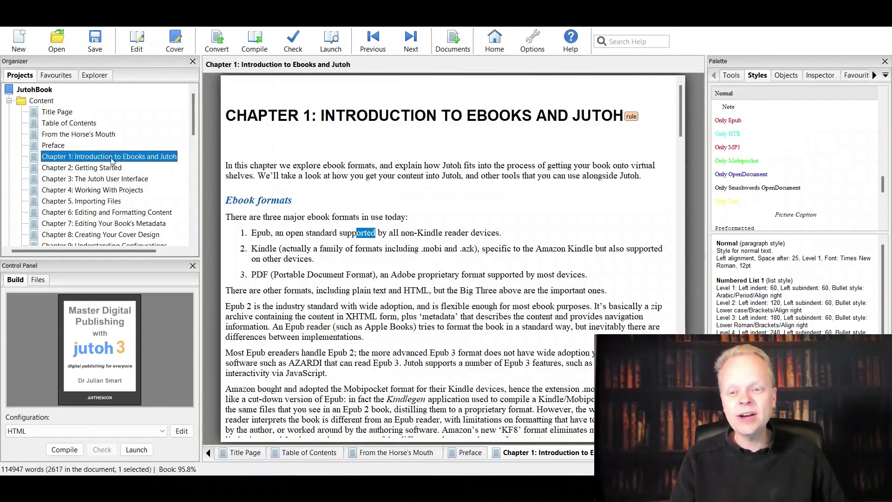
left_click(325, 198)
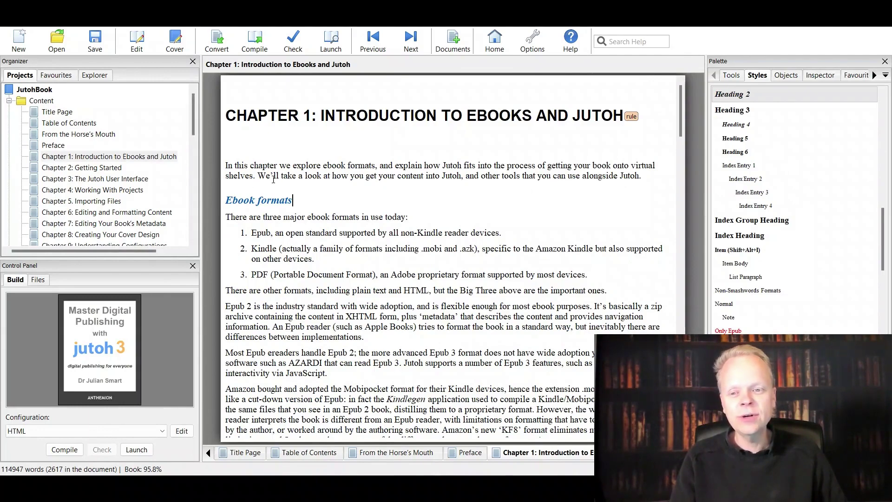
double_click(69, 123)
scroll(337, 159, "up", 15)
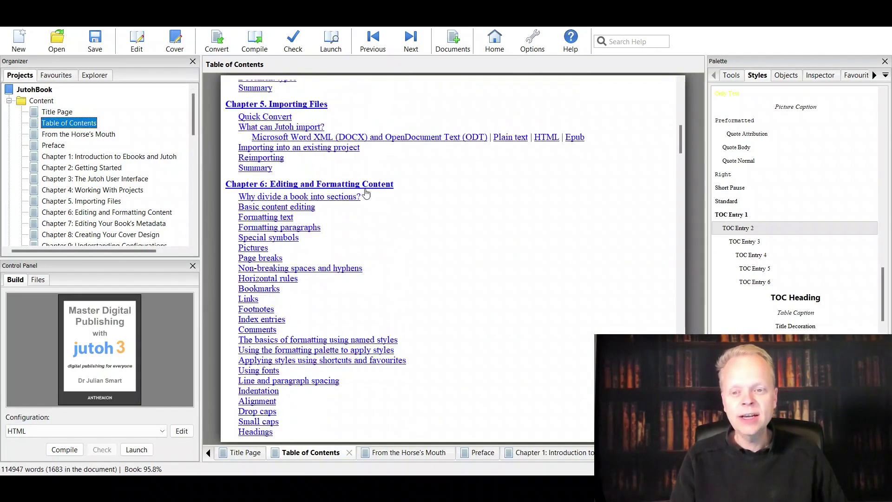
left_click(365, 153)
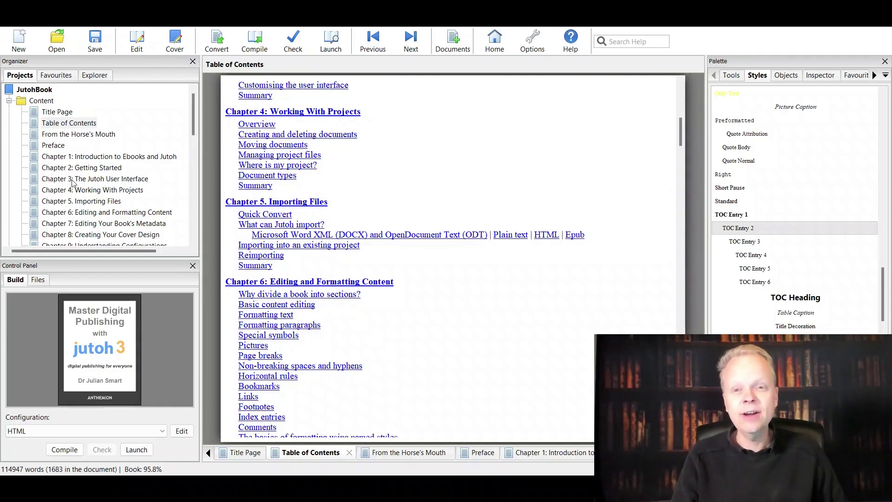
- Step through Chapter 1 and Chapter 2 to open Chapter 3: The Jutoh User Interface
left_click(89, 158)
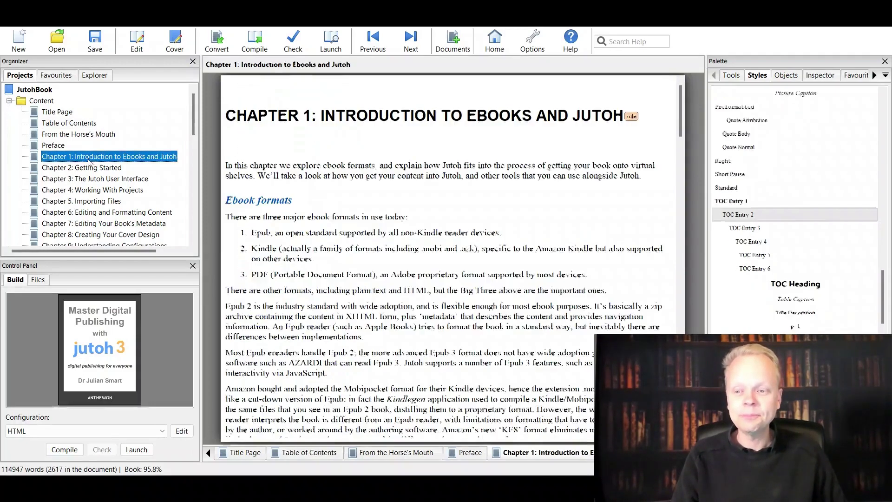
left_click(89, 168)
left_click(88, 179)
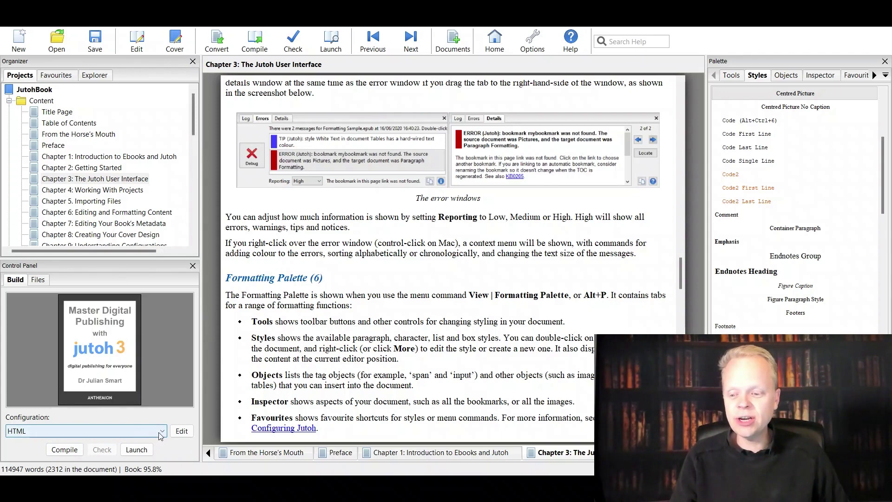
- Change the Control Panel's Configuration dropdown from HTML to OpenDocument
key("Down")
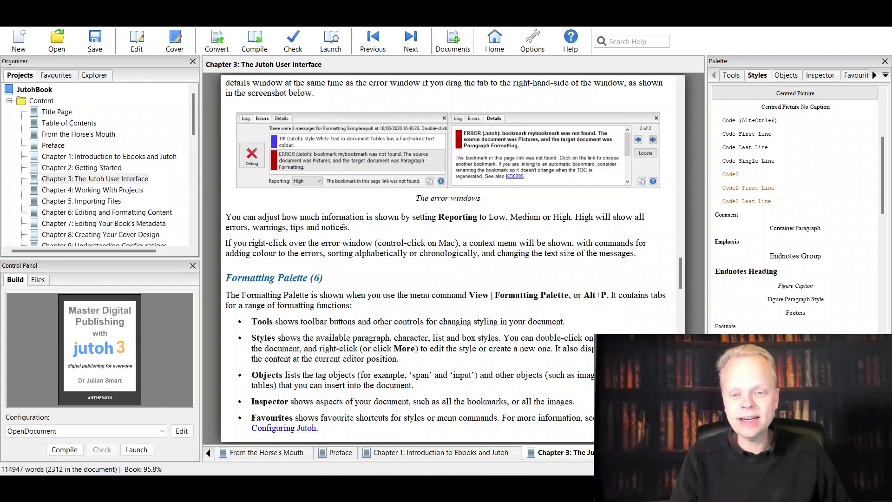
left_click_drag(355, 254, 415, 254)
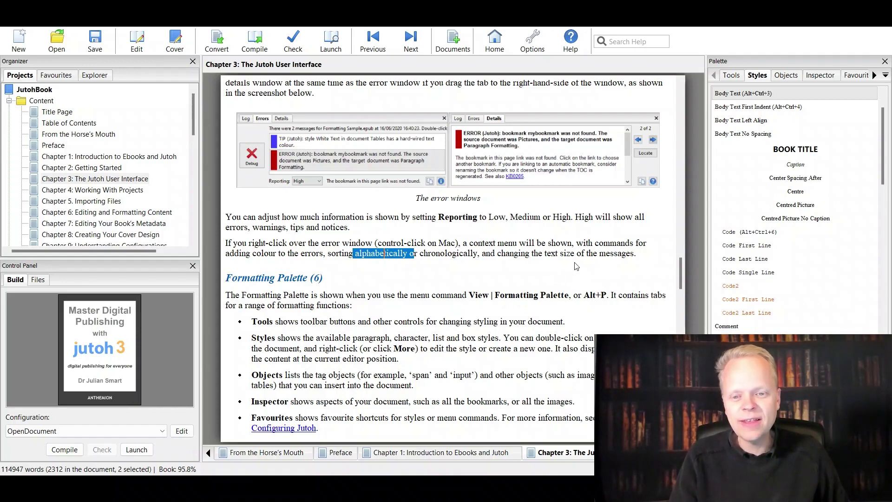
left_click(473, 310)
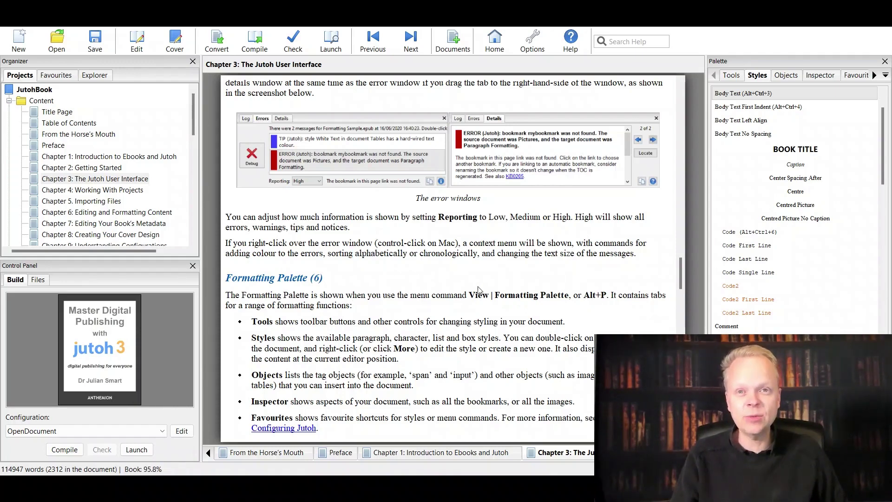